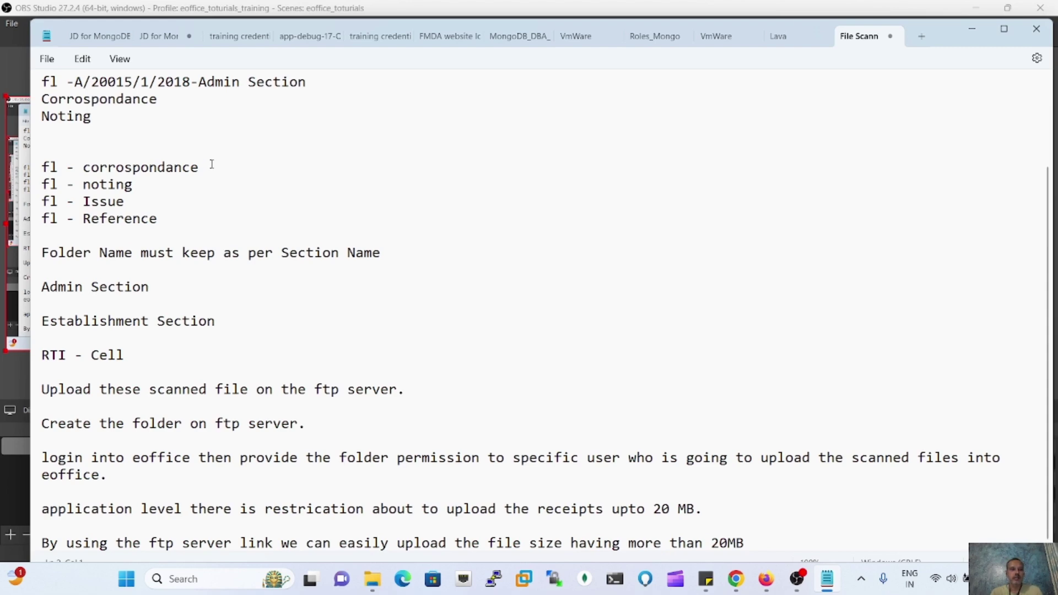
Review the notes on folder-wise scanning, section folder naming, FTP server upload and the 20 MB receipt limit, highlighting "ftp server.".
scroll(225, 160, "up", 3)
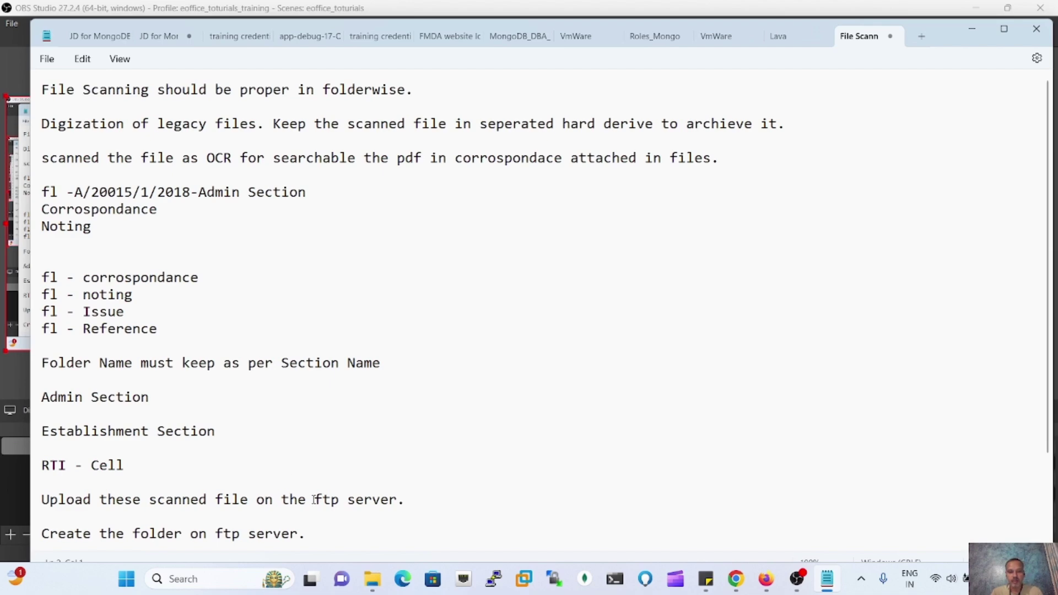
left_click_drag(314, 500, 384, 500)
left_click_drag(401, 501, 404, 501)
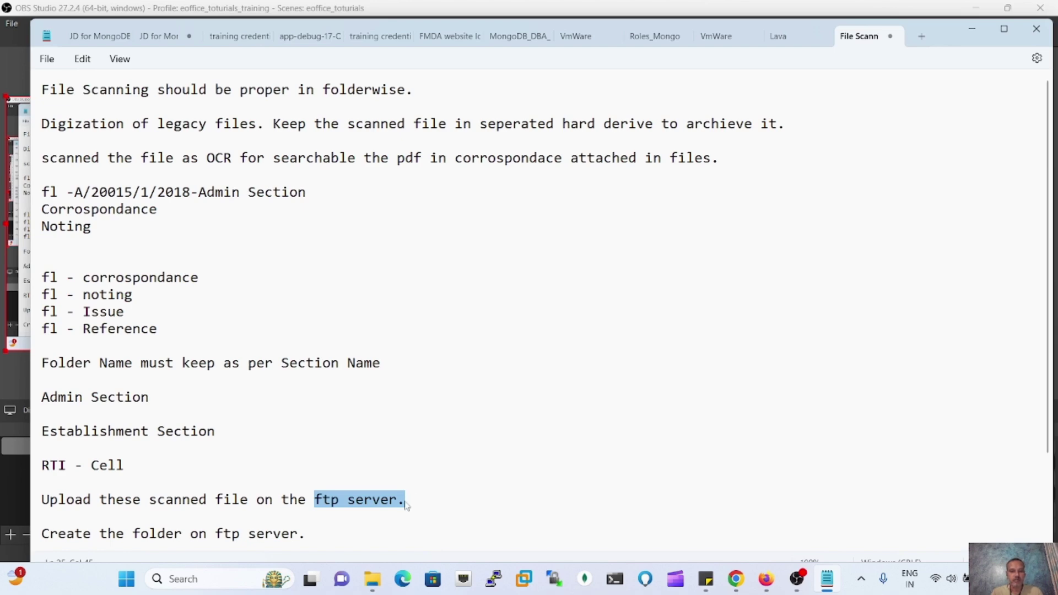
scroll(406, 506, "down", 1)
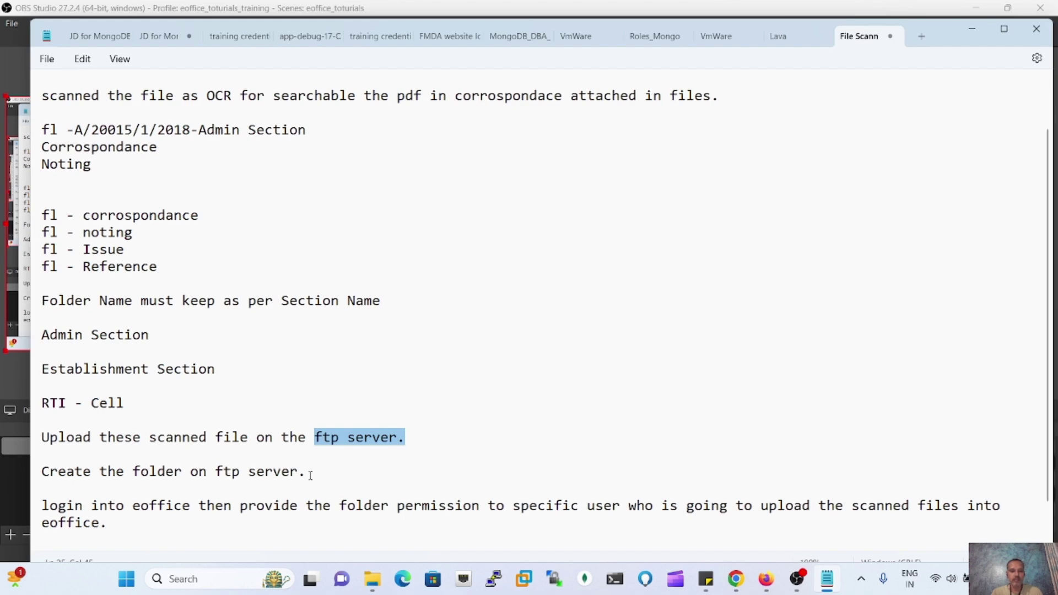
scroll(310, 476, "down", 1)
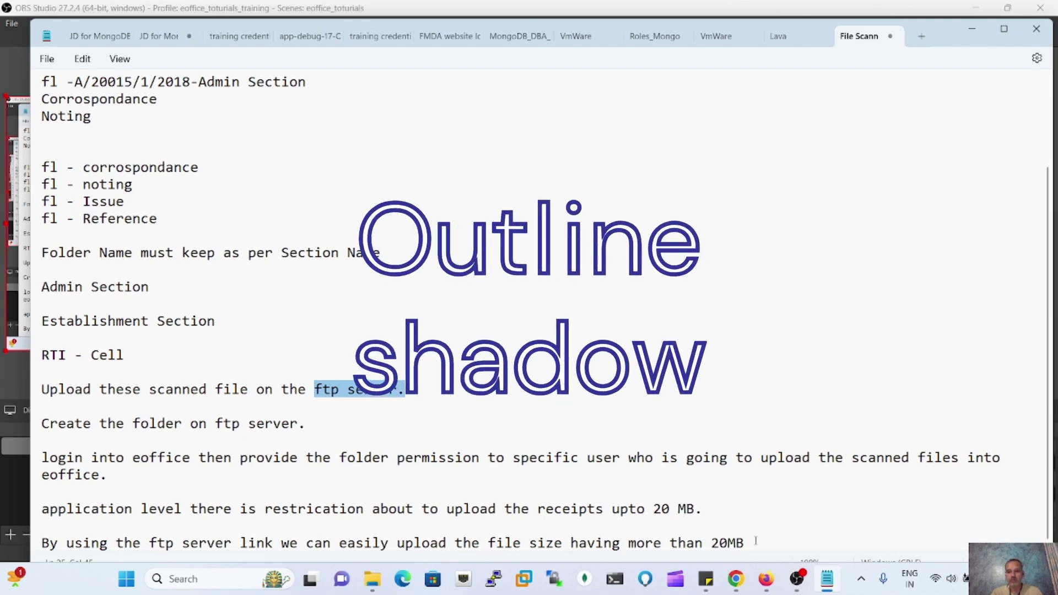
Switch to eFile in Firefox, and to the eFile 7.3.4 session in Chrome to show its Migrate File options.
mouse_move(765, 575)
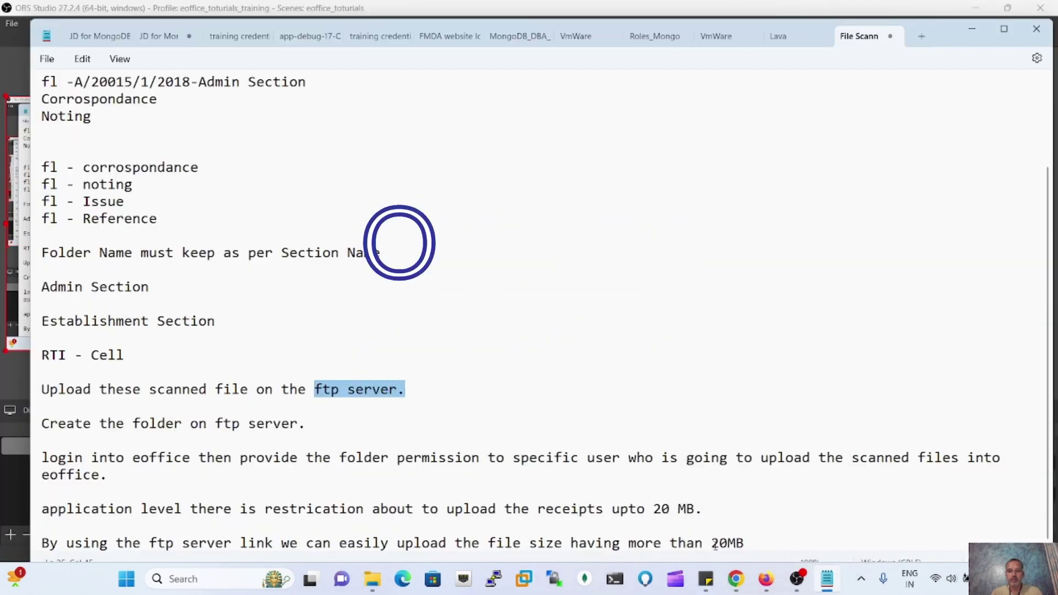
left_click(769, 583)
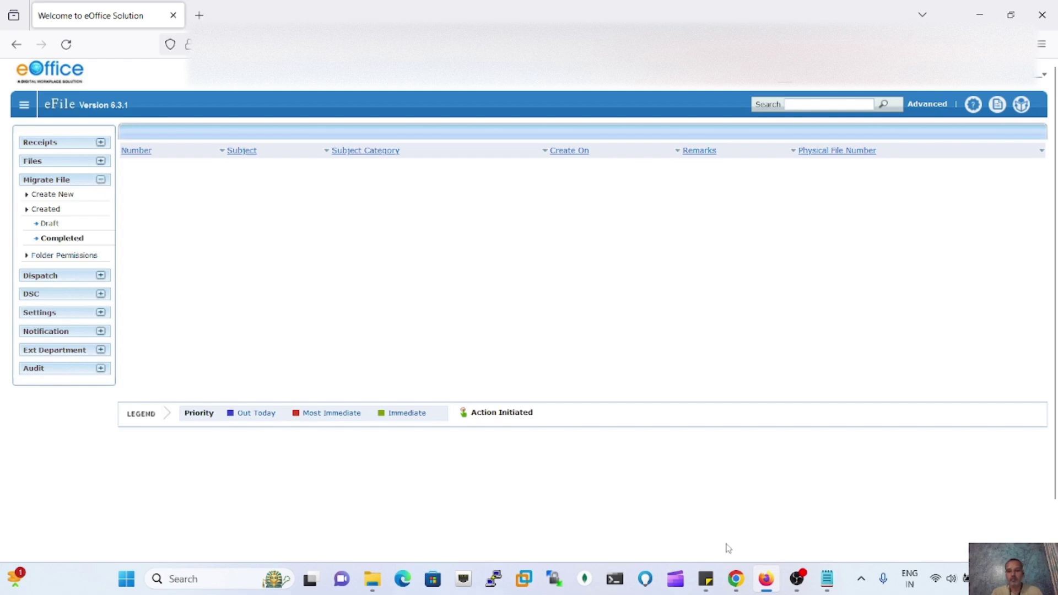
left_click(737, 582)
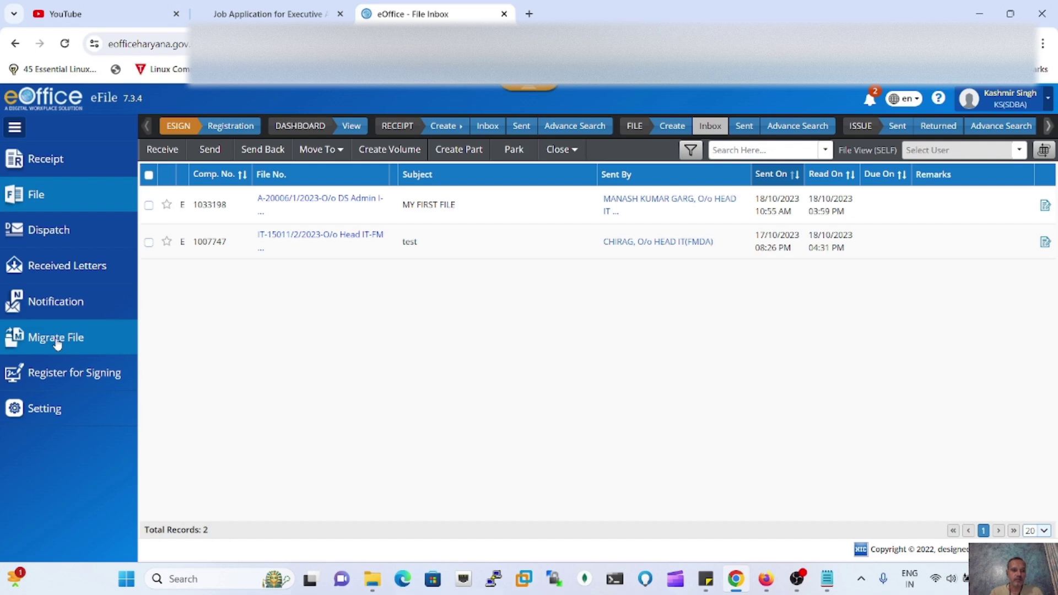
left_click(57, 343)
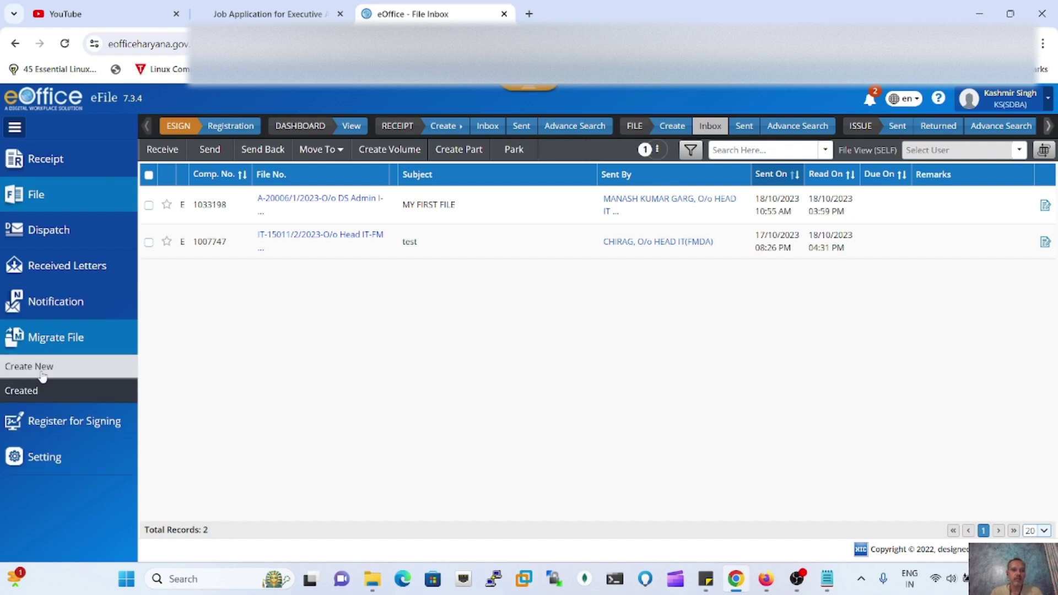
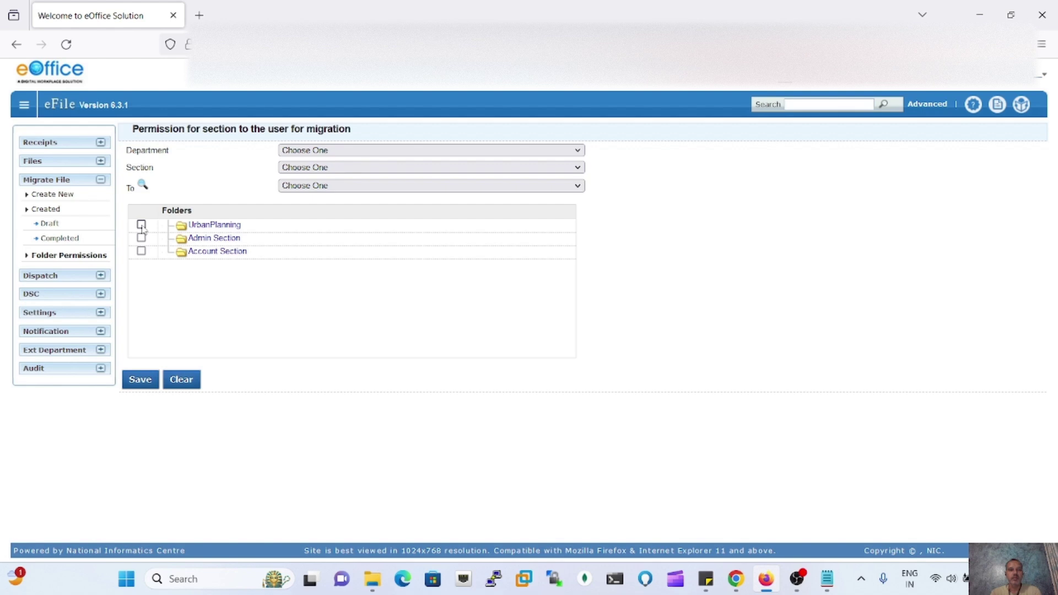
Set the migration permission to GURUGRAM METROPOLITAN DEVELOPMENT AUTHORITY, O/o Admin Section and its listed user, and select the Admin Section folder.
left_click(446, 154)
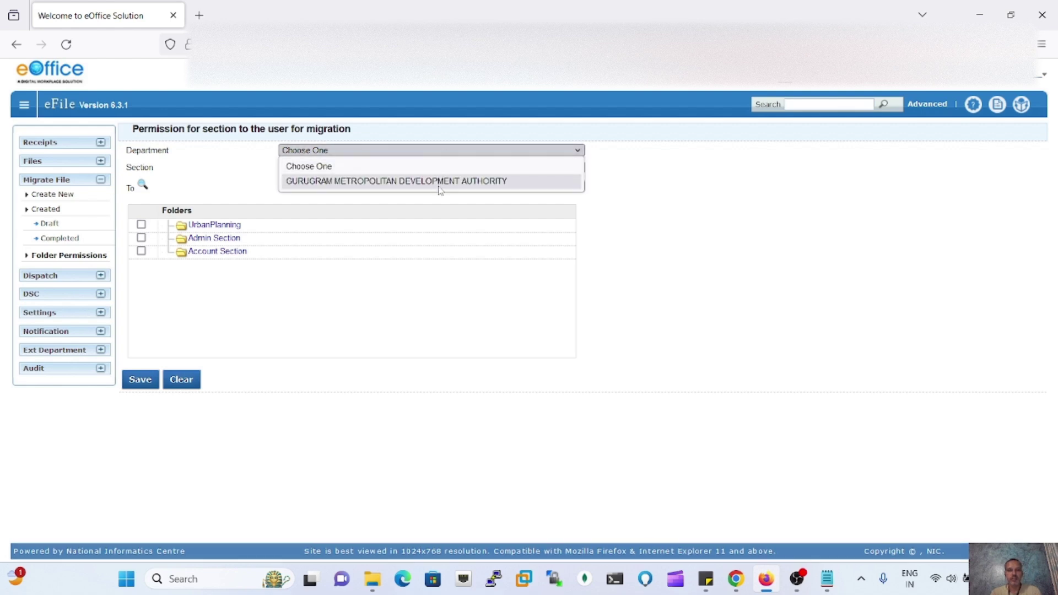
left_click(441, 181)
left_click(430, 167)
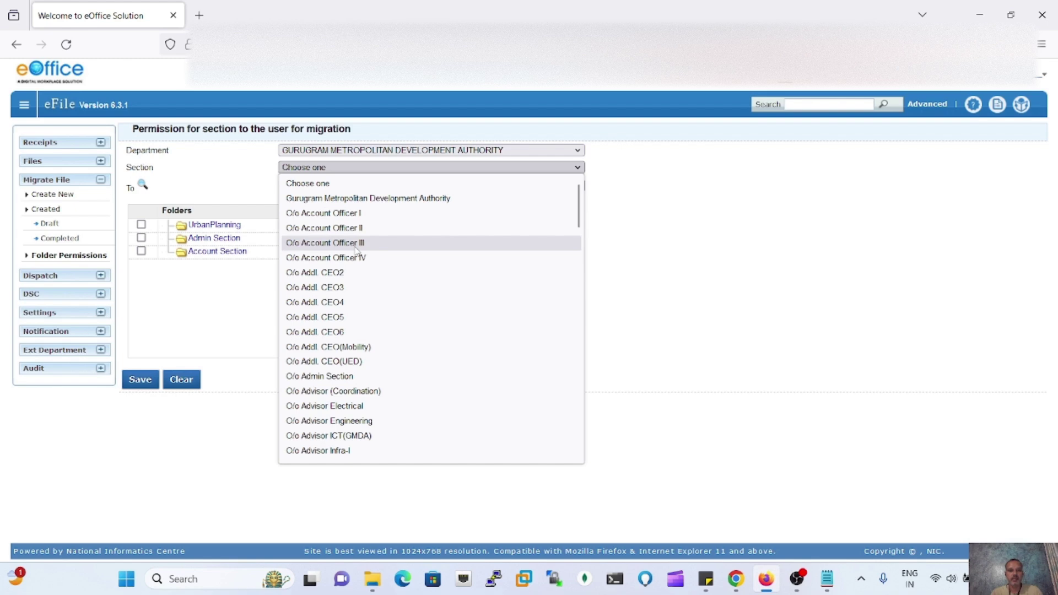
left_click(342, 377)
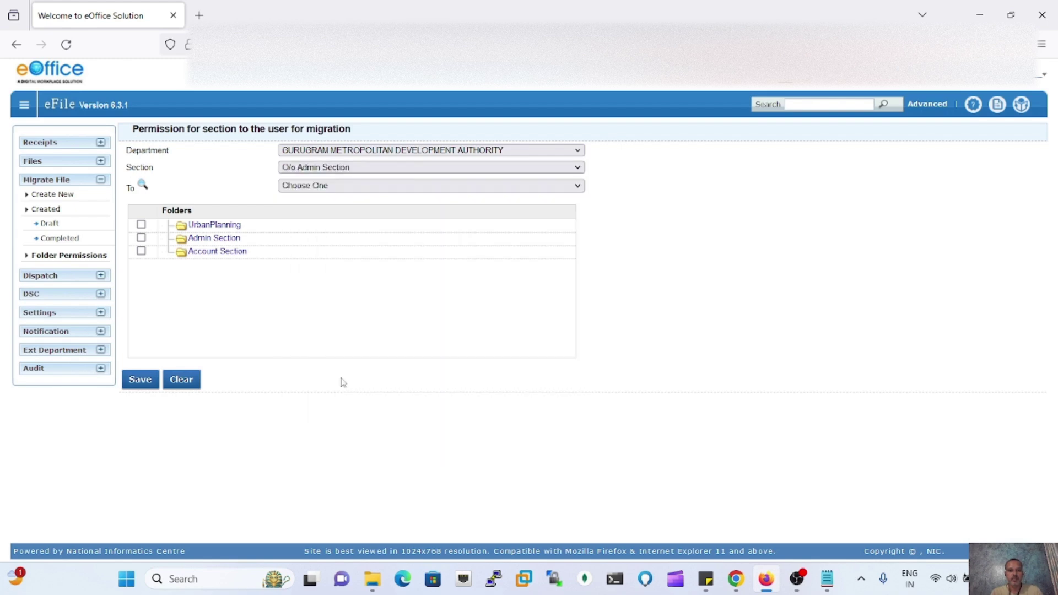
left_click(389, 188)
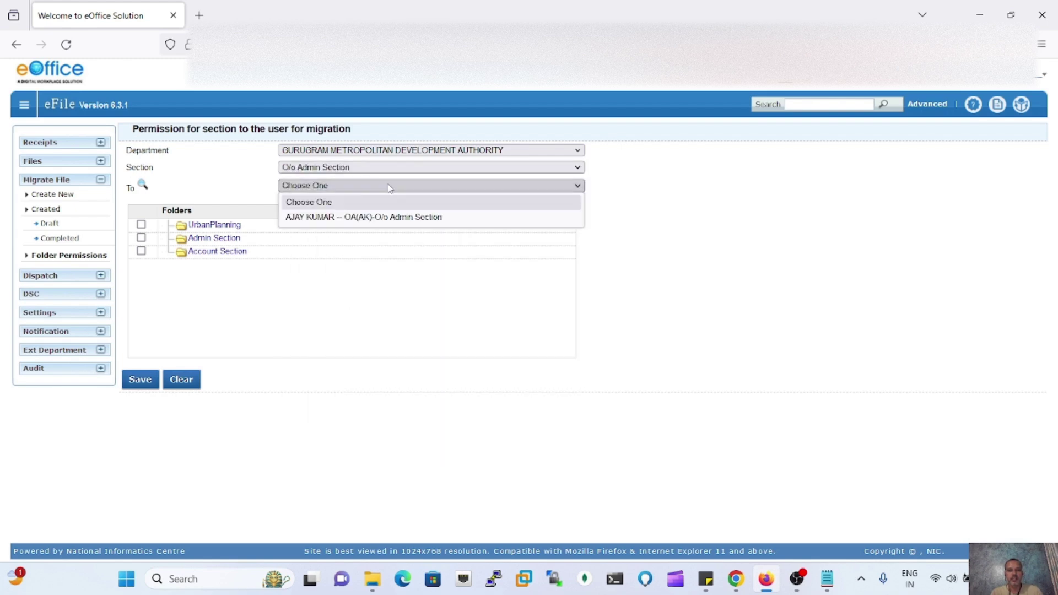
left_click(380, 219)
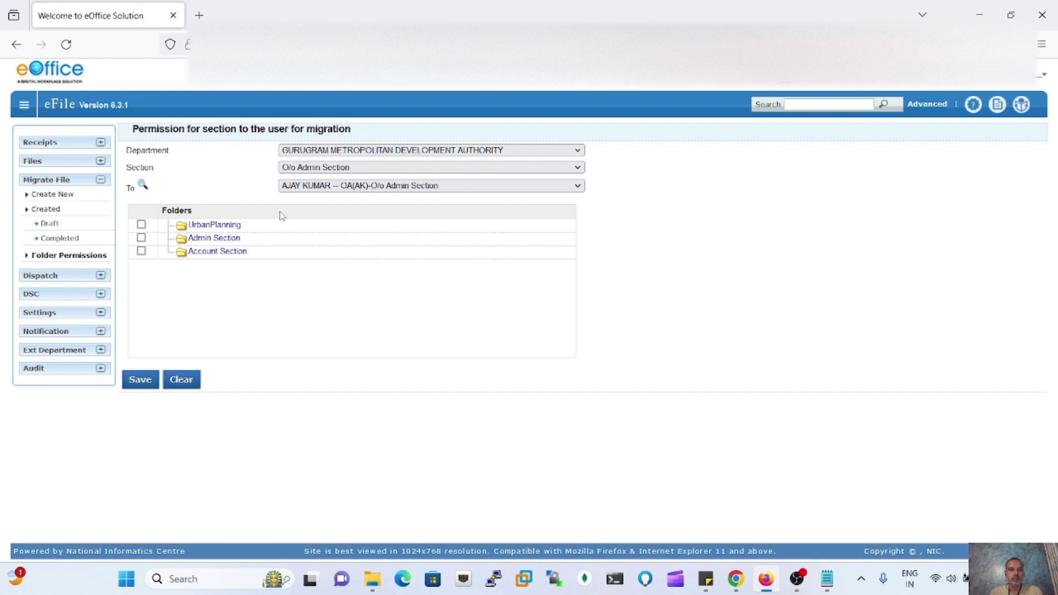
left_click(141, 238)
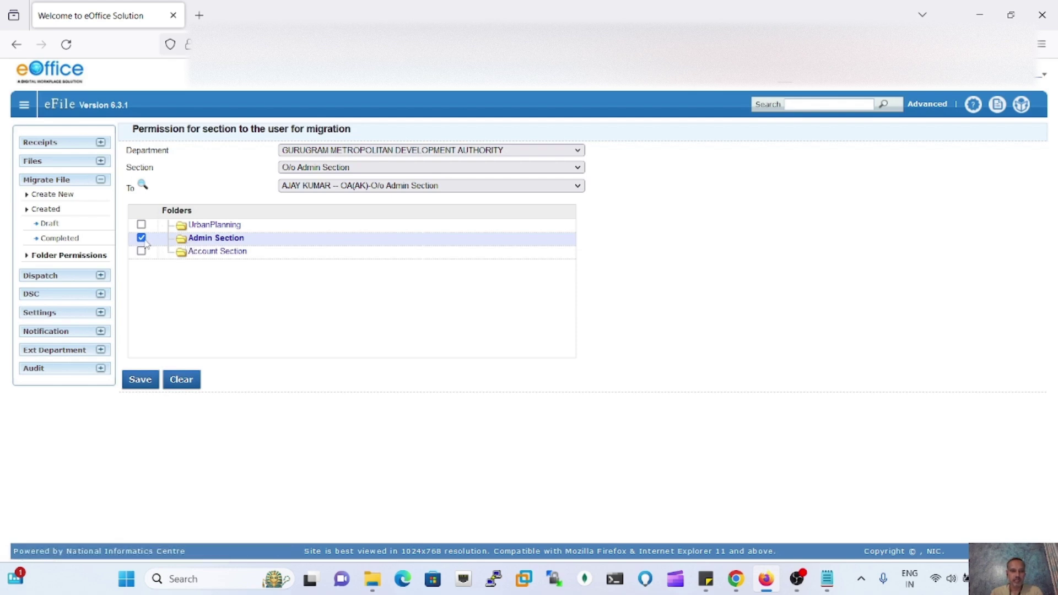
Start a new migrated file with the file heads A-Admin, 25-Attendance and 01-Aadhar based biometric attendance system.
left_click(53, 196)
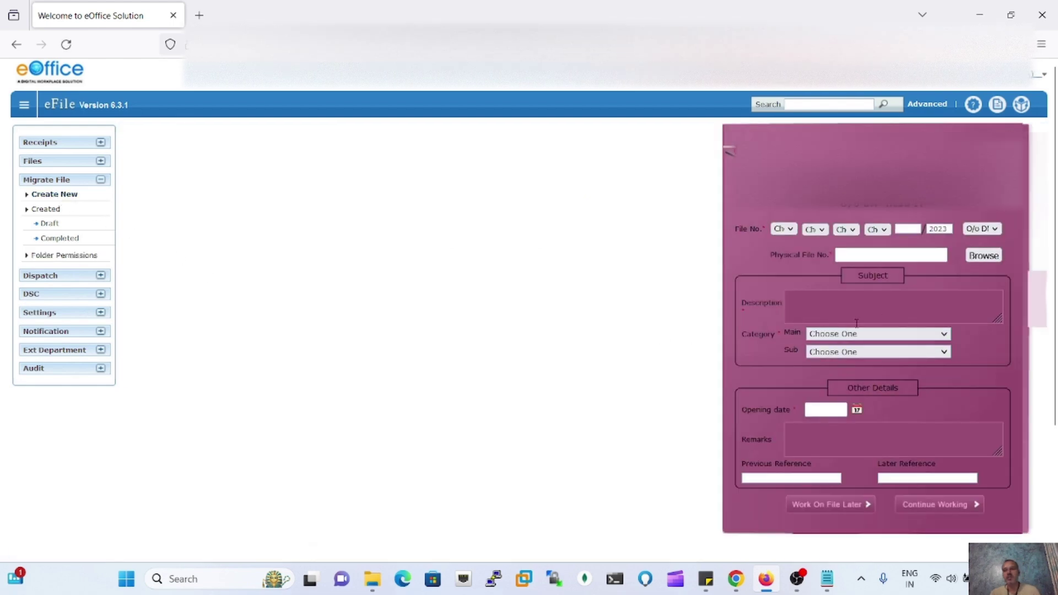
left_click(783, 230)
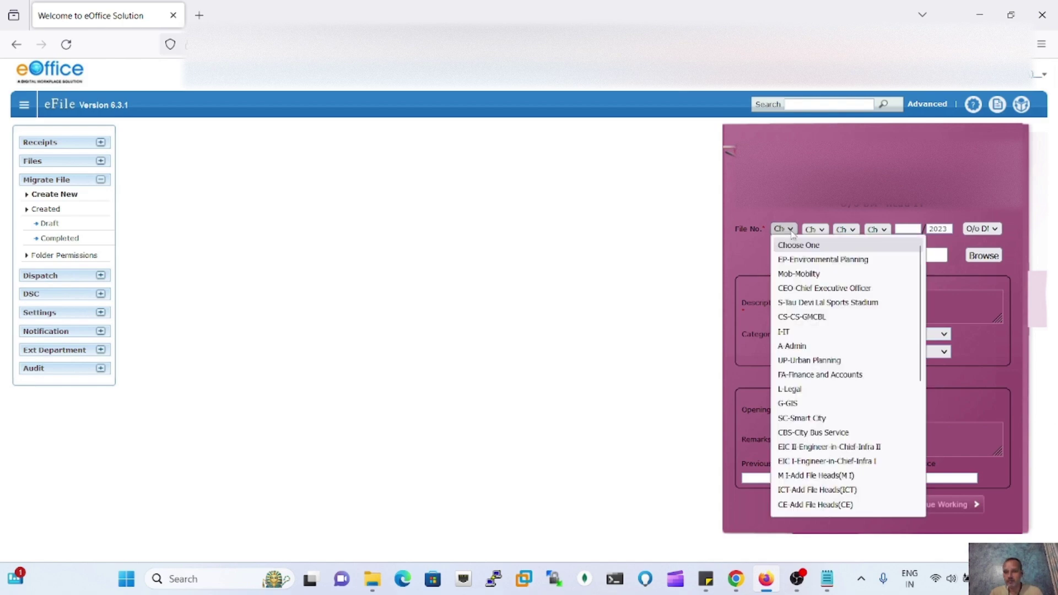
left_click(805, 347)
left_click(814, 230)
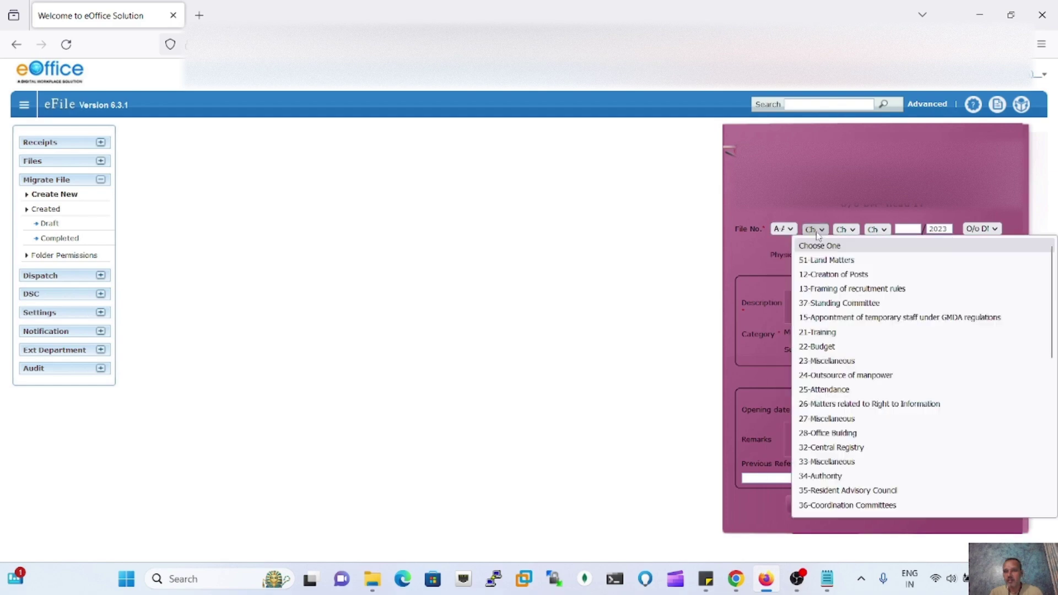
left_click(832, 390)
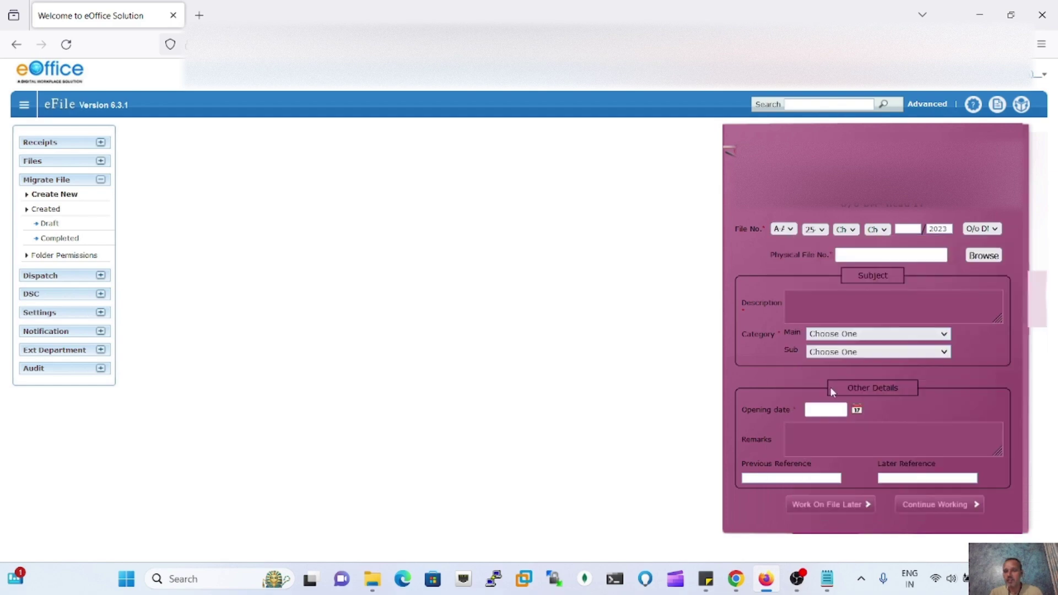
left_click(855, 234)
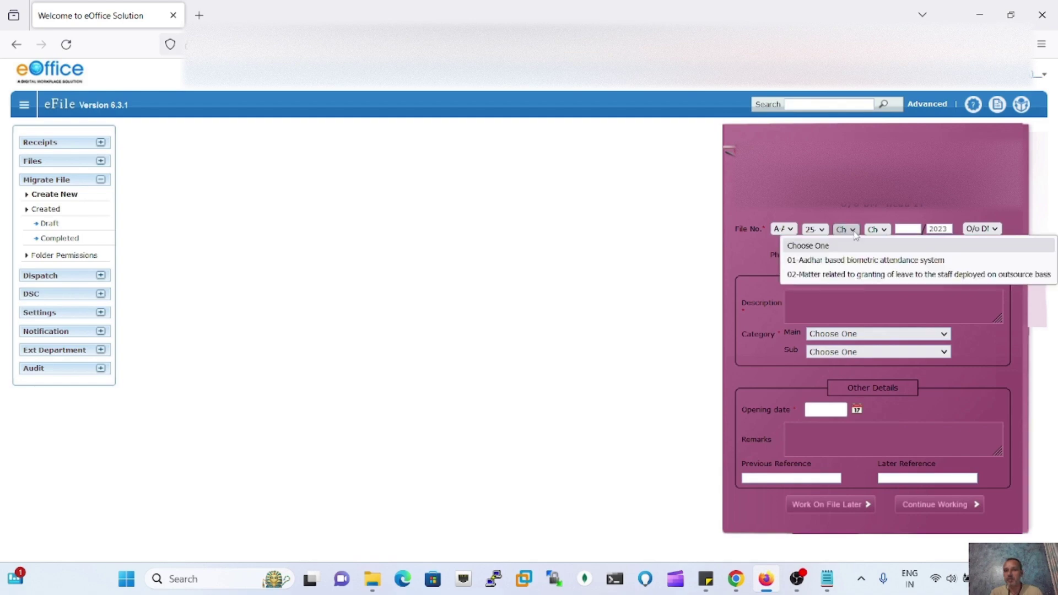
left_click(870, 261)
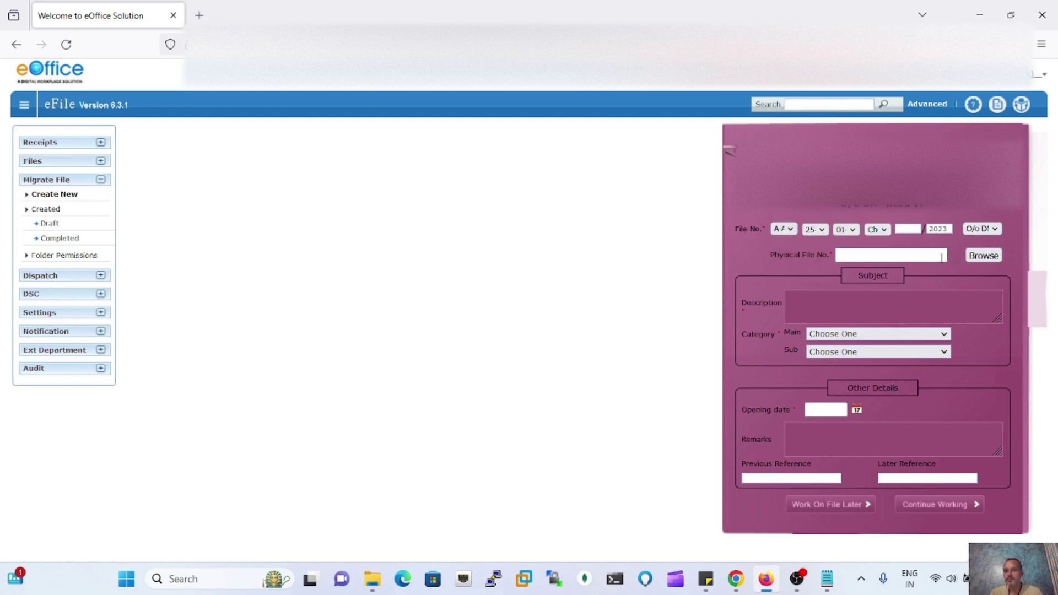
Import the physical file gn-1153 from the UrbanPlanning folder.
left_click(985, 256)
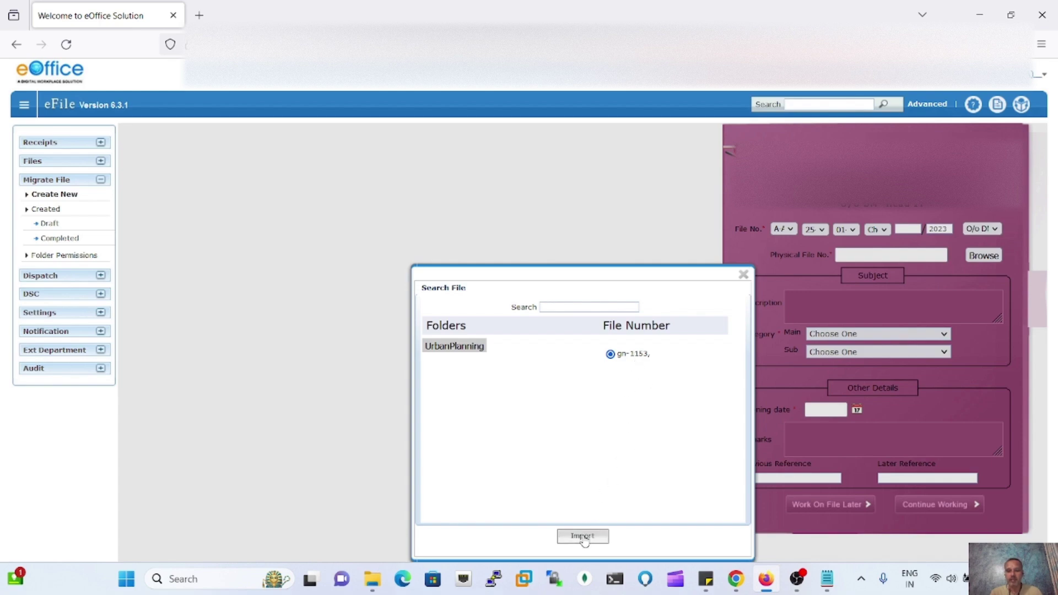
left_click(583, 538)
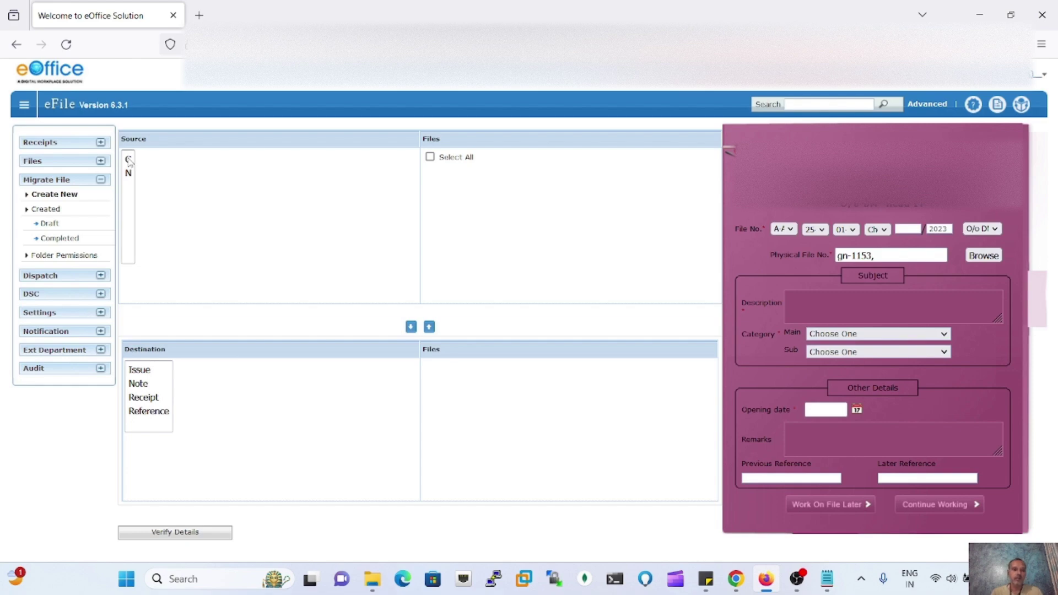
Move 1153 (1) (1).pdf and 1153 (2).pdf from source folder C to the Reference destination.
left_click(129, 159)
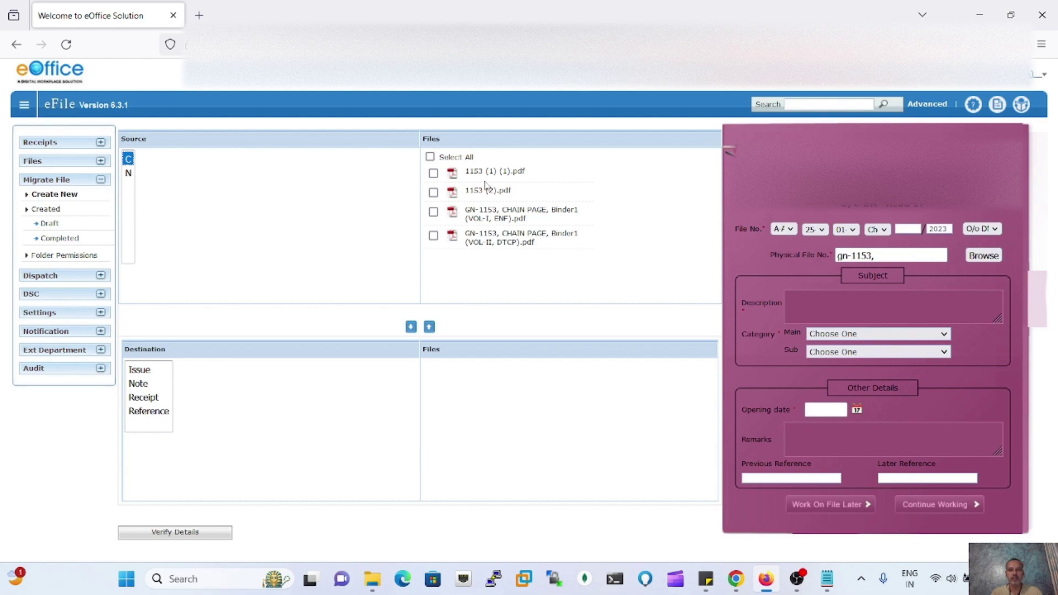
left_click(433, 173)
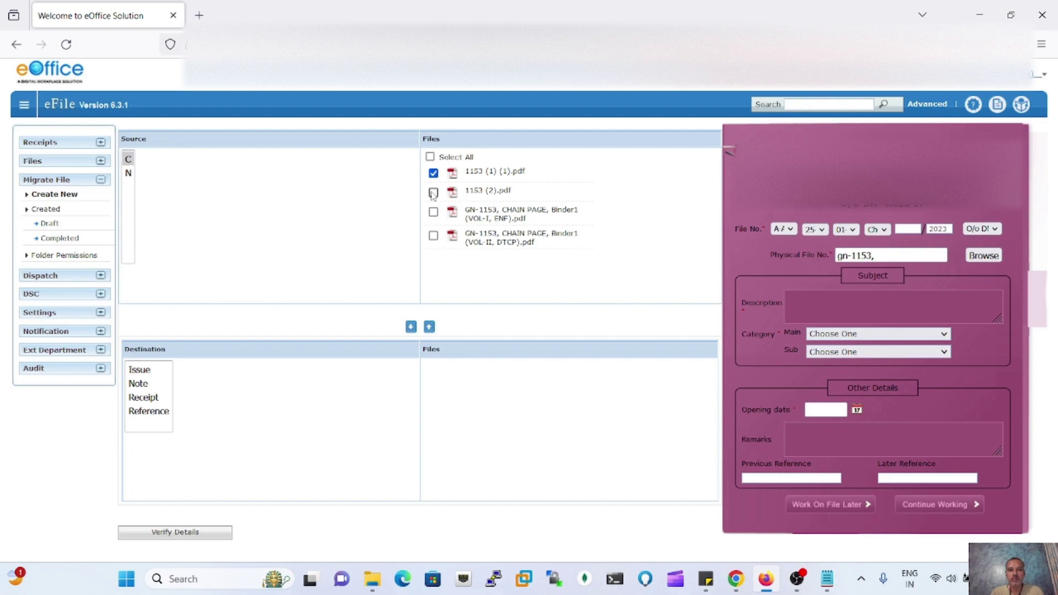
left_click(433, 193)
left_click(150, 415)
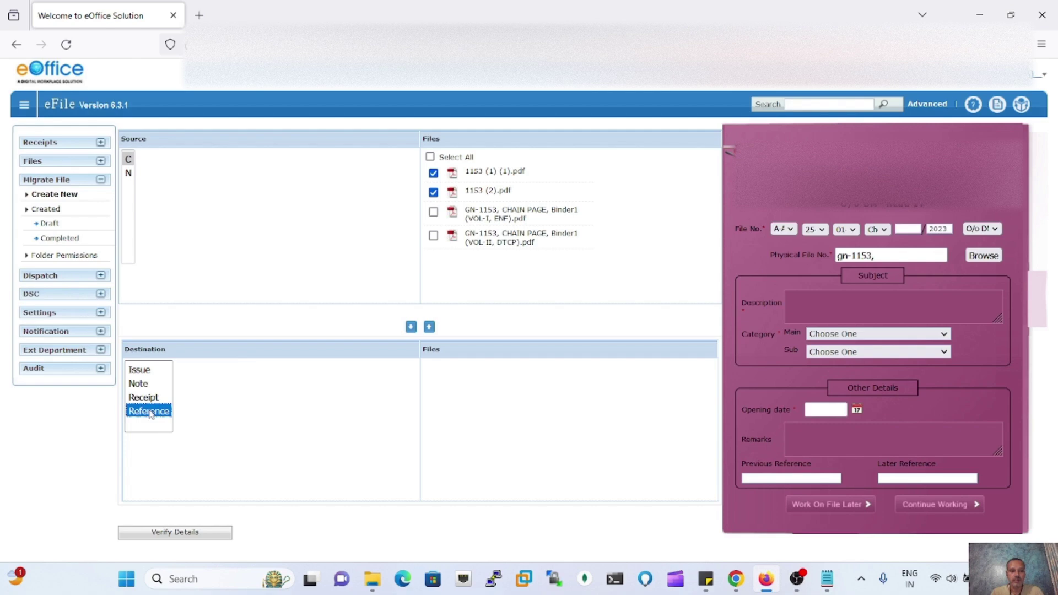
left_click(410, 328)
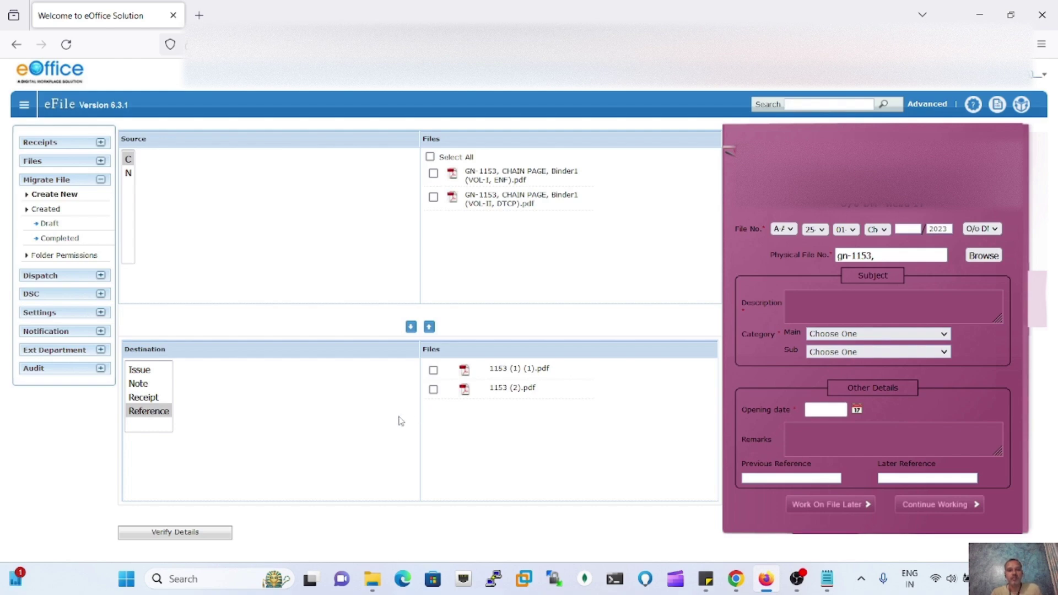
Move the GN-1153 chain page PDF (VOL-I, ENF) to Receipt and the chain page PDF (VOL-II, DTCP) to Issue.
left_click(149, 400)
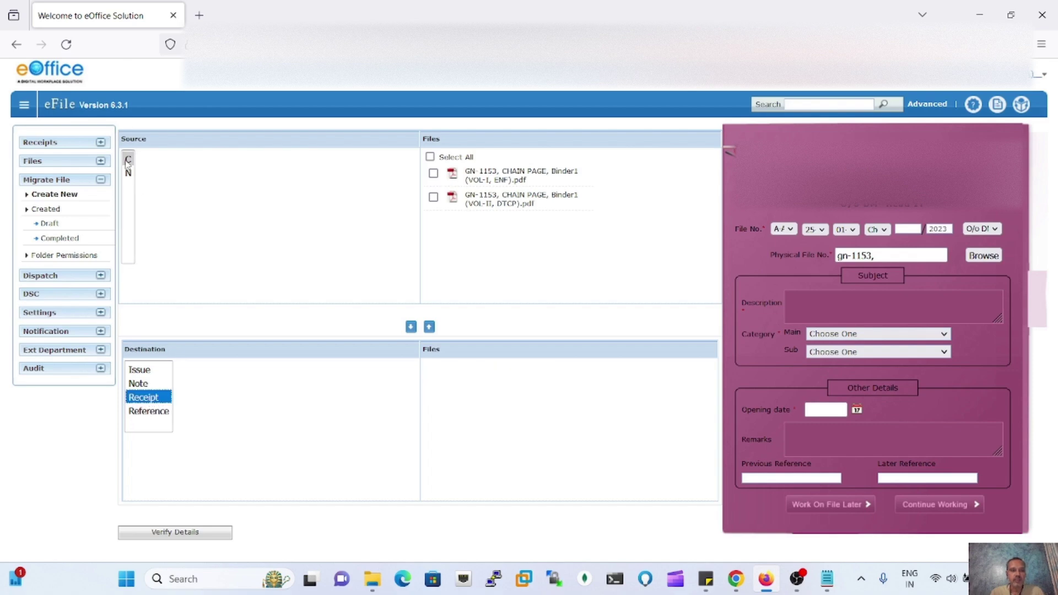
left_click(433, 174)
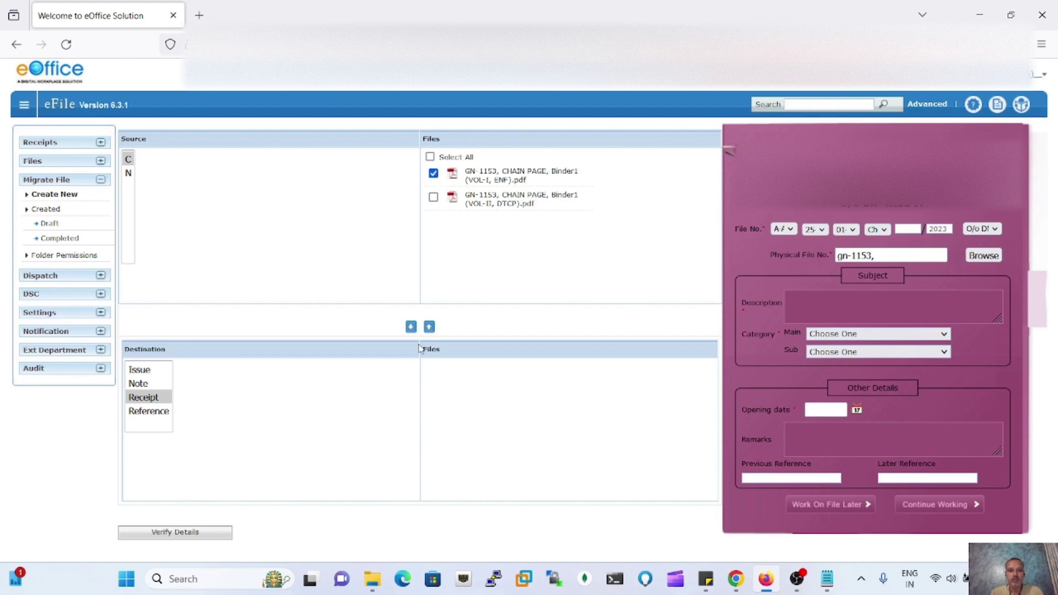
left_click(411, 328)
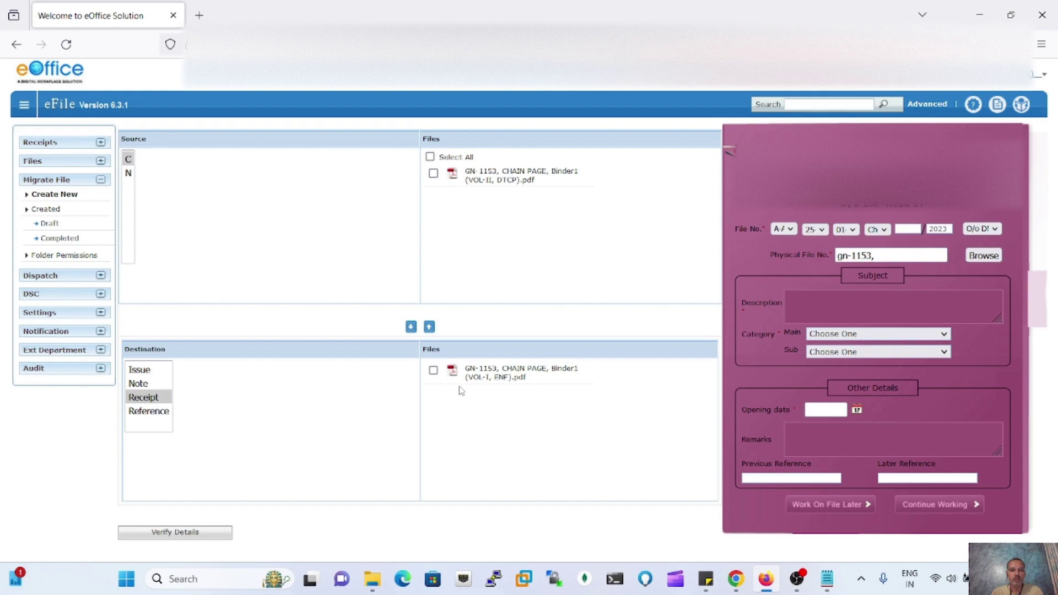
left_click(140, 370)
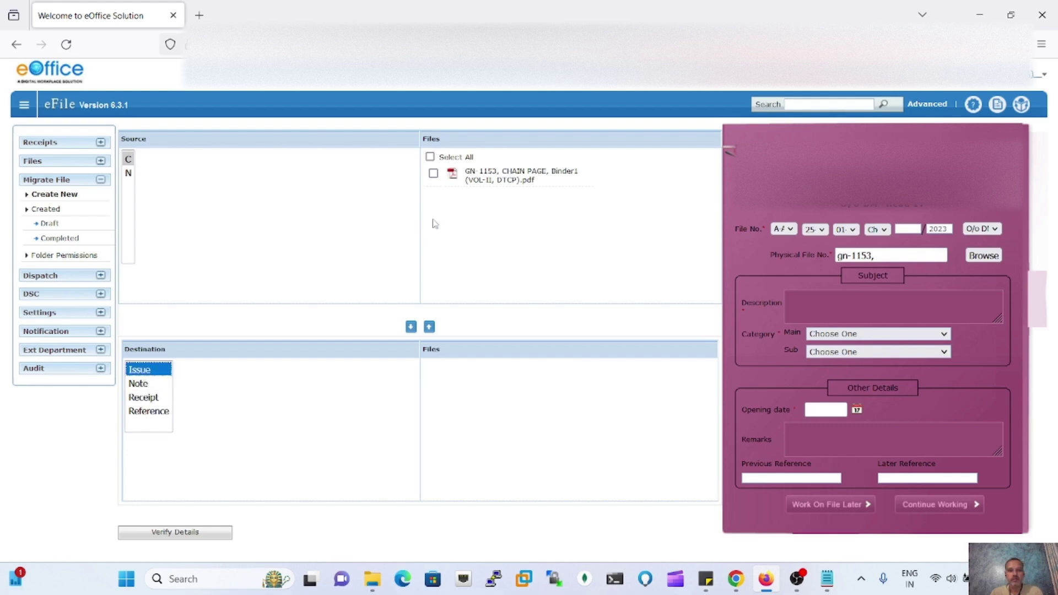
left_click(433, 174)
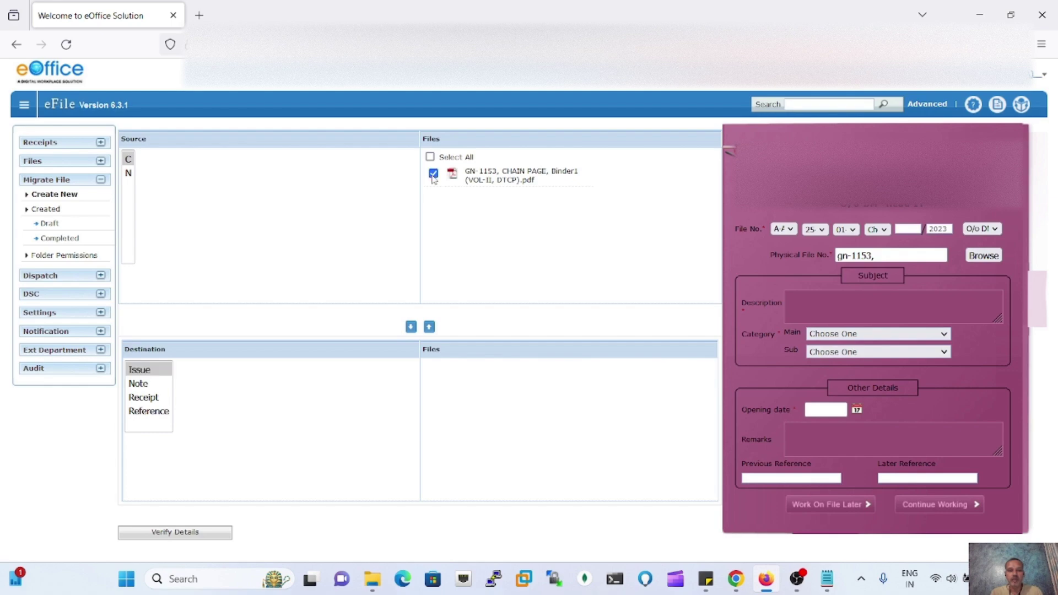
left_click(411, 327)
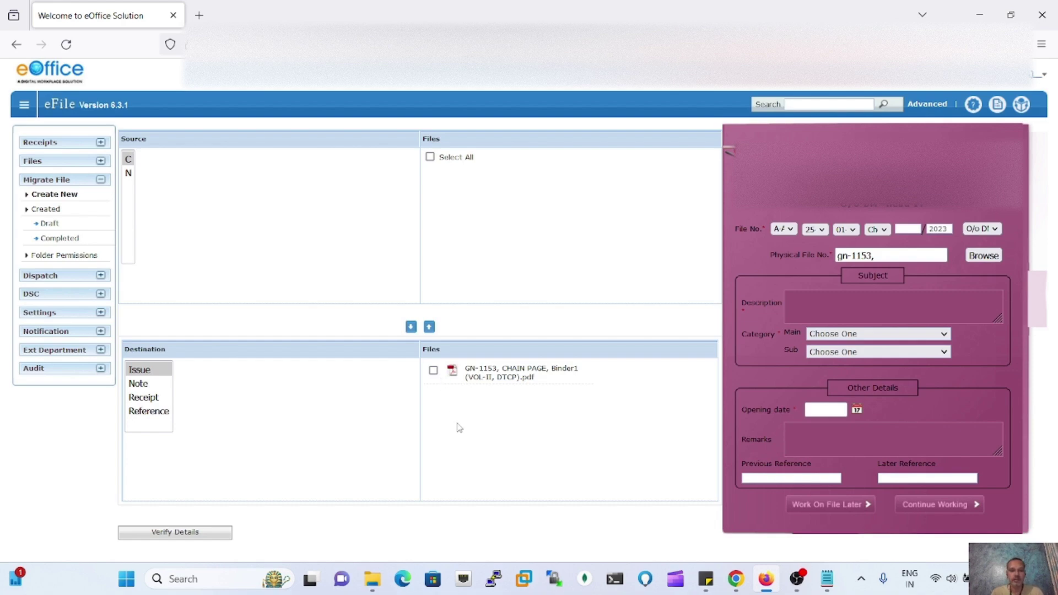
Move both GN-1153 noting page PDFs (Vol-I and Vol-II) from source folder N to the Note destination and verify the file mapping.
left_click(128, 174)
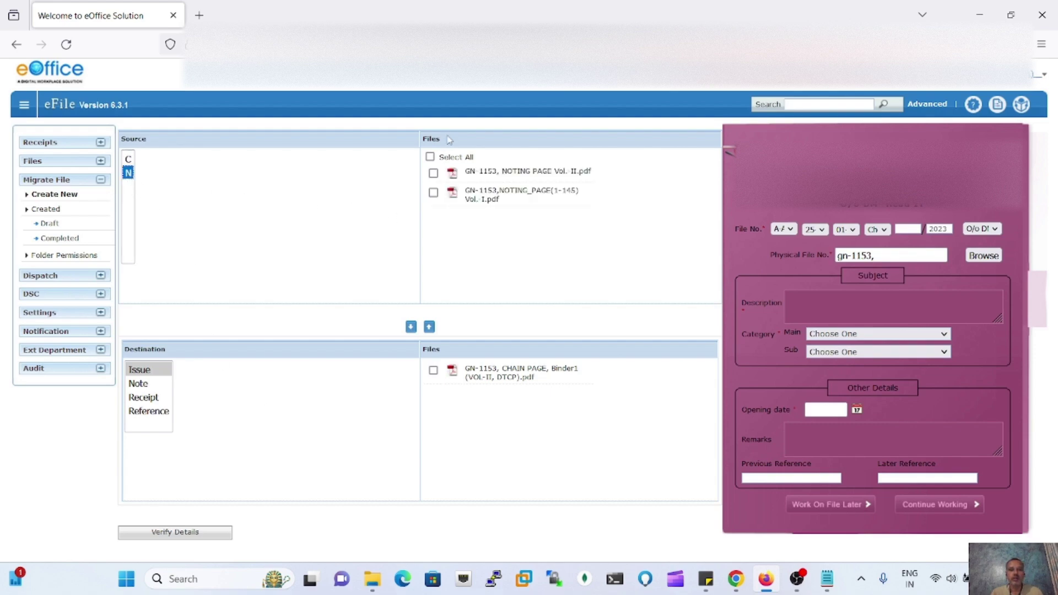
left_click(430, 157)
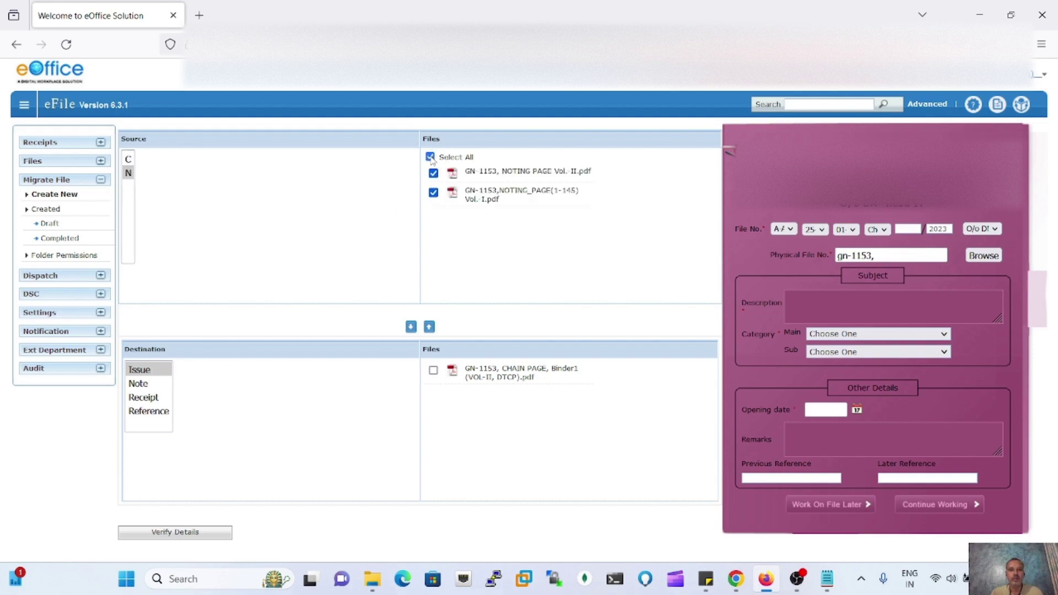
left_click(139, 384)
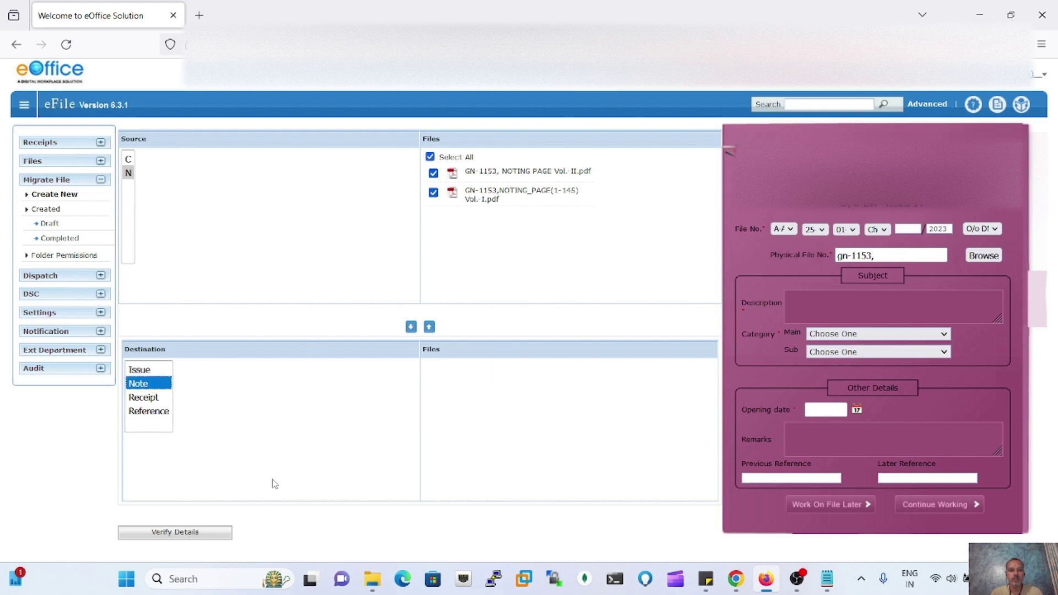
left_click(186, 535)
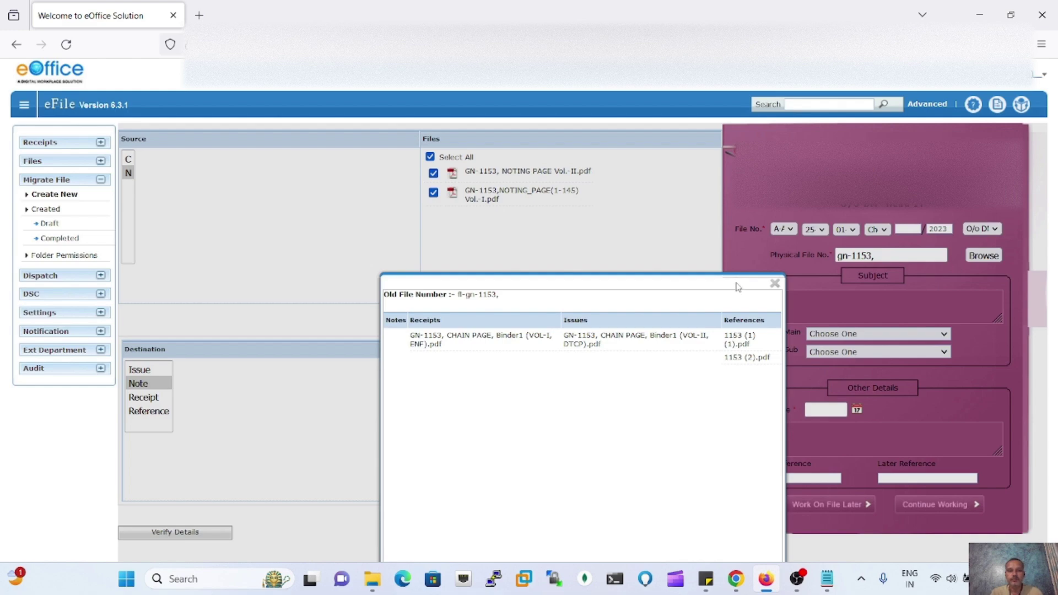
left_click(773, 283)
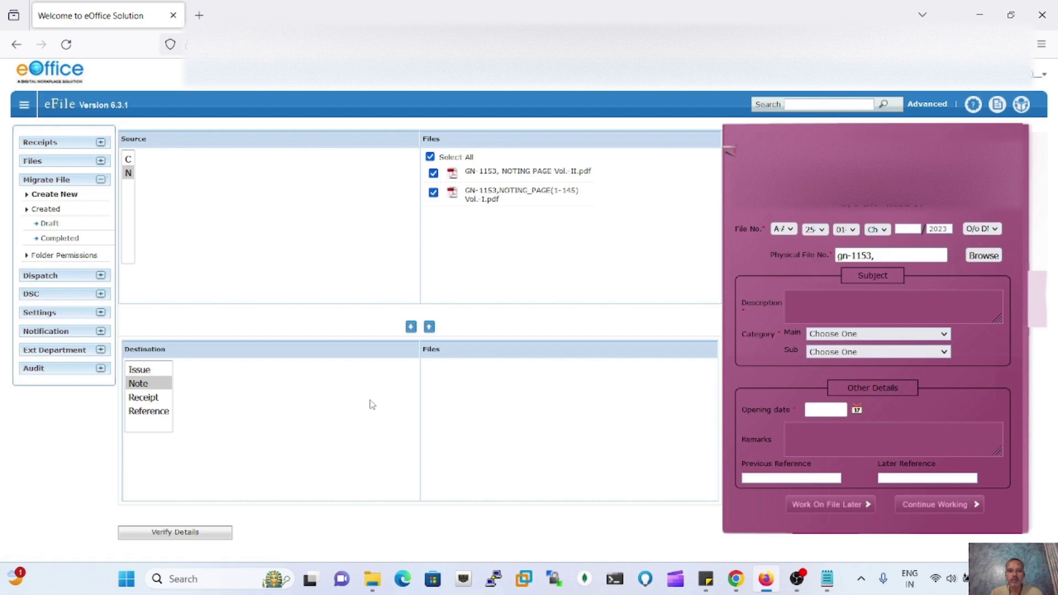
left_click(411, 327)
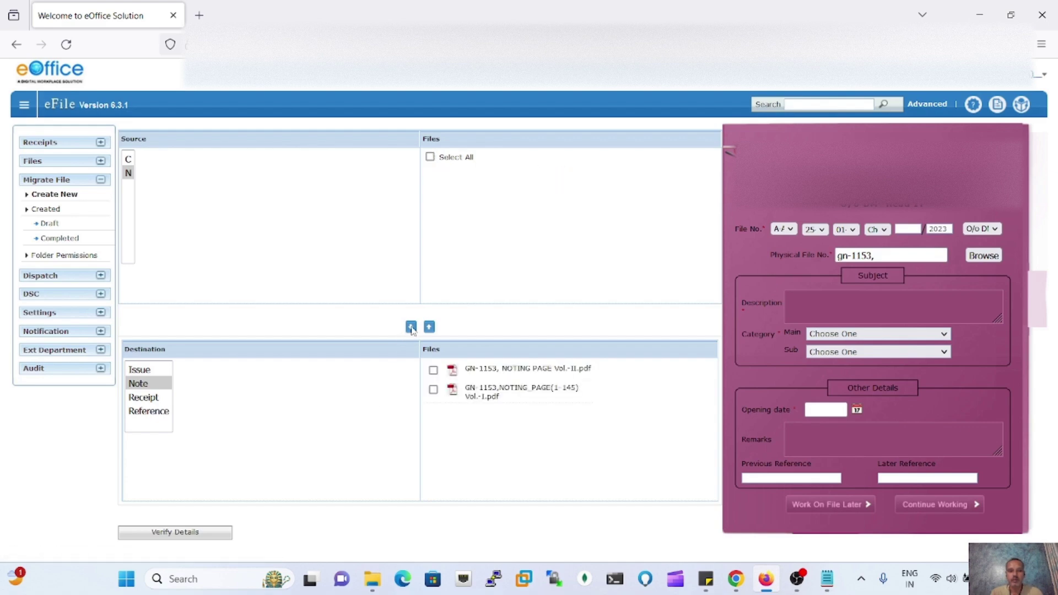
left_click(191, 533)
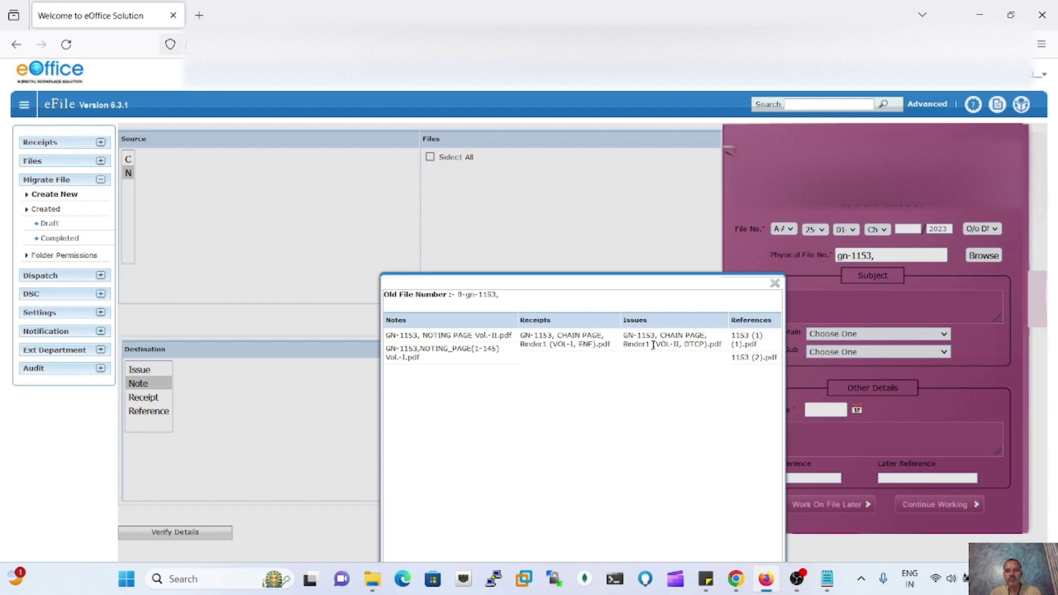
left_click(775, 284)
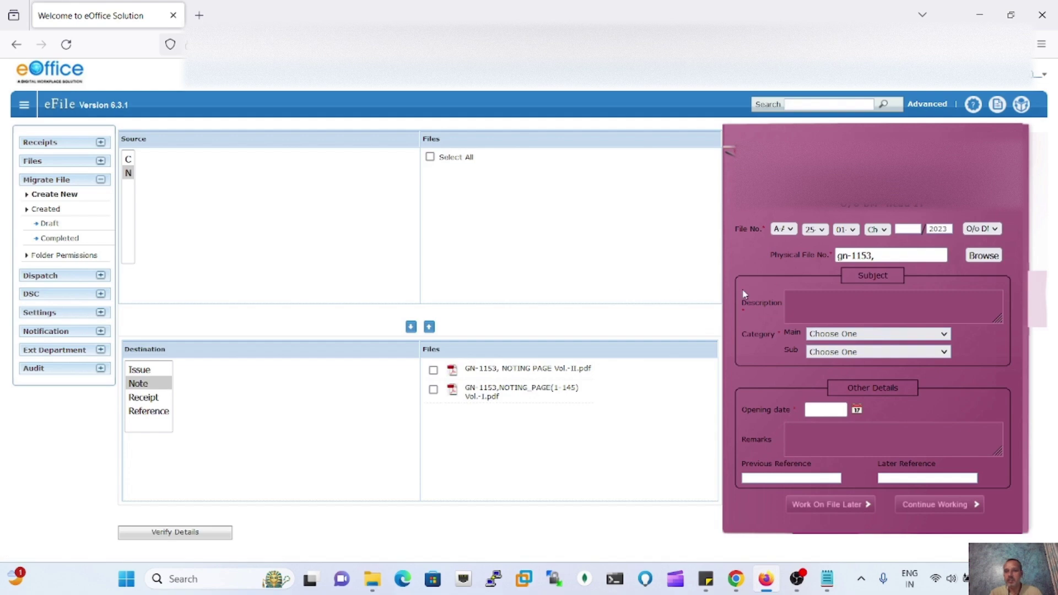
Describe the file's subject as "Testing to migration of file" and set its main category to General.
left_click(823, 304)
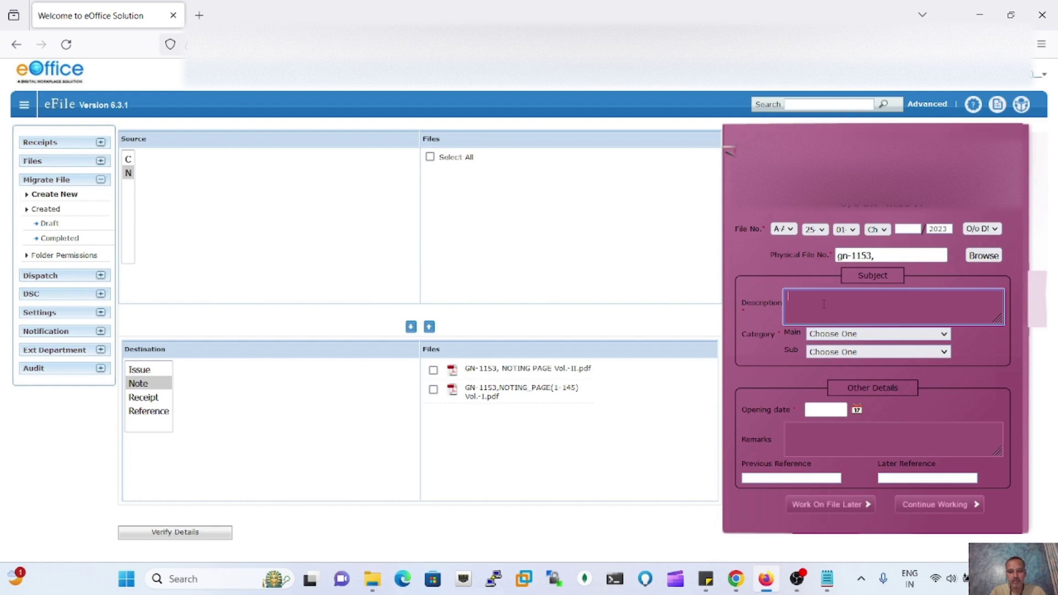
type("ing to")
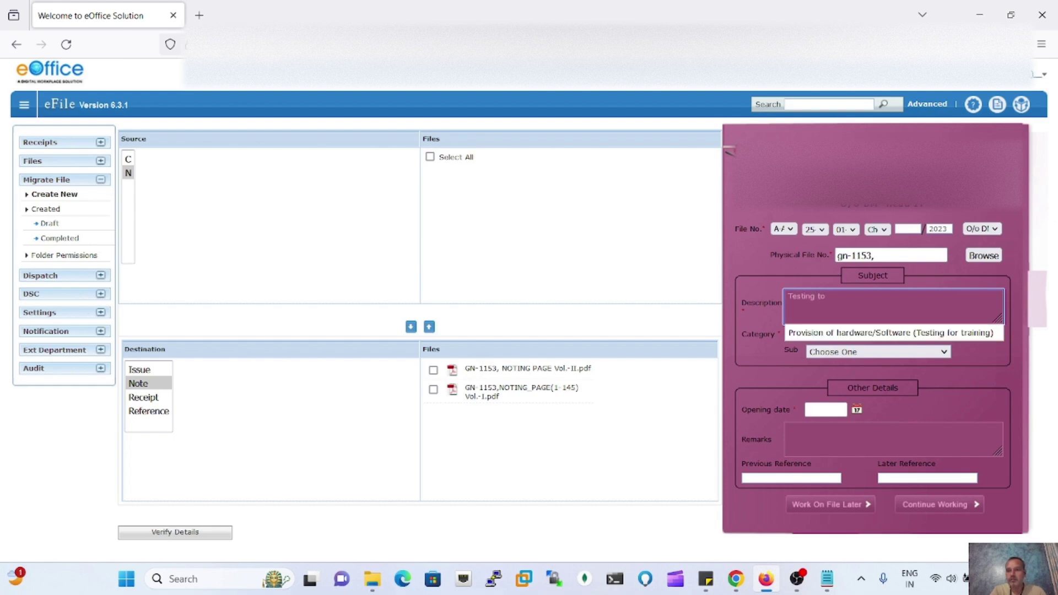
type(" migration of file")
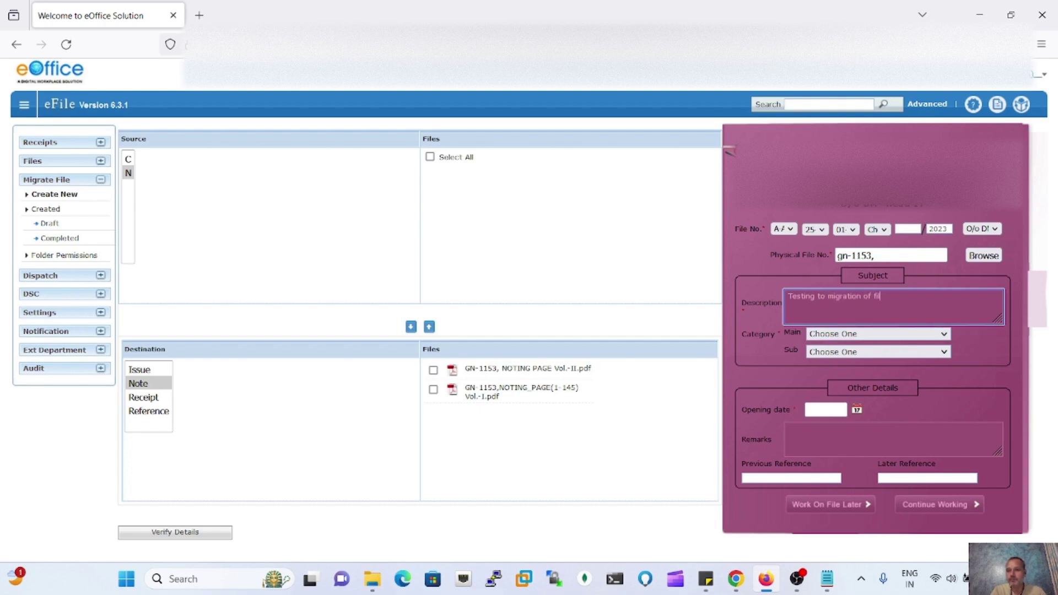
left_click(862, 336)
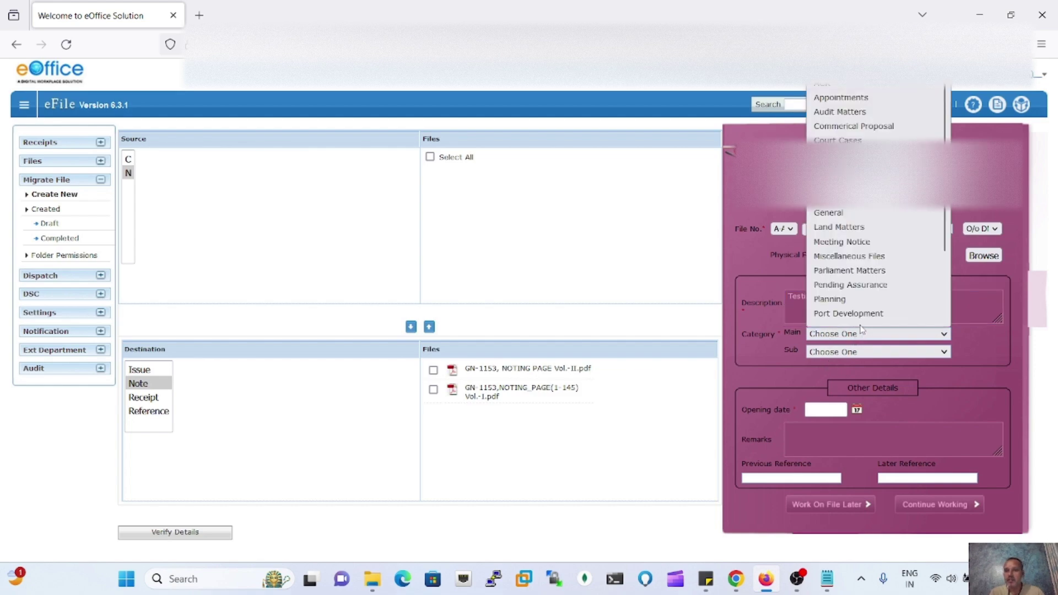
scroll(861, 325, "down", 1)
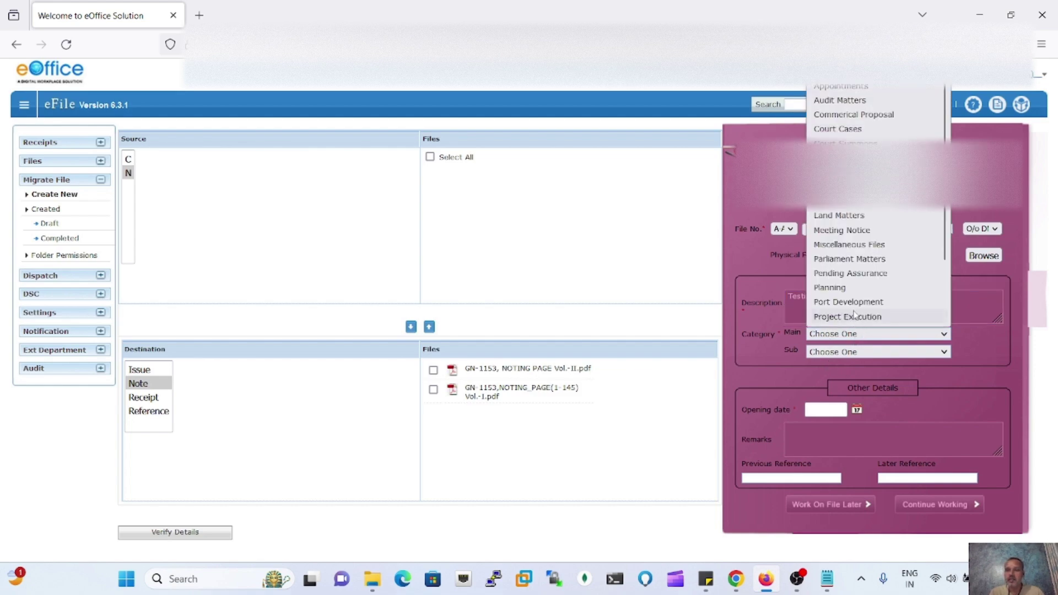
left_click(834, 208)
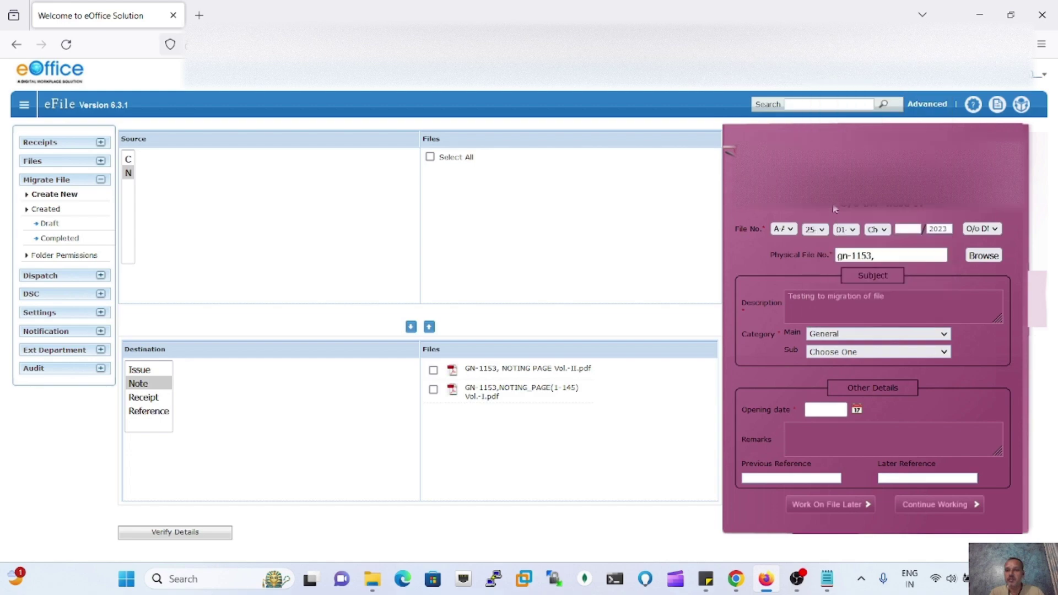
Set the file's opening date to 3 November 2014.
left_click(857, 411)
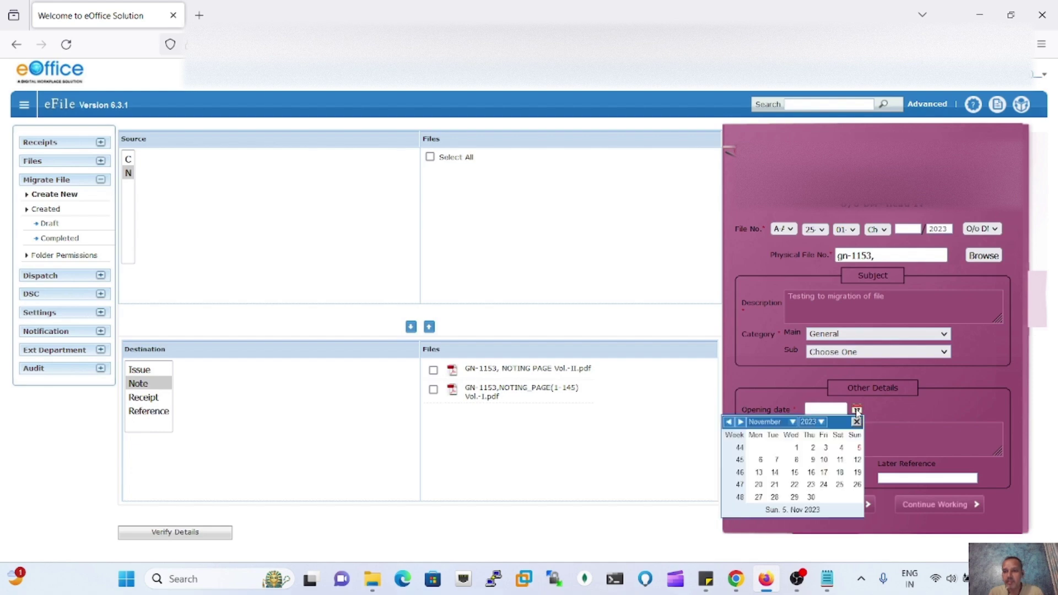
left_click(821, 423)
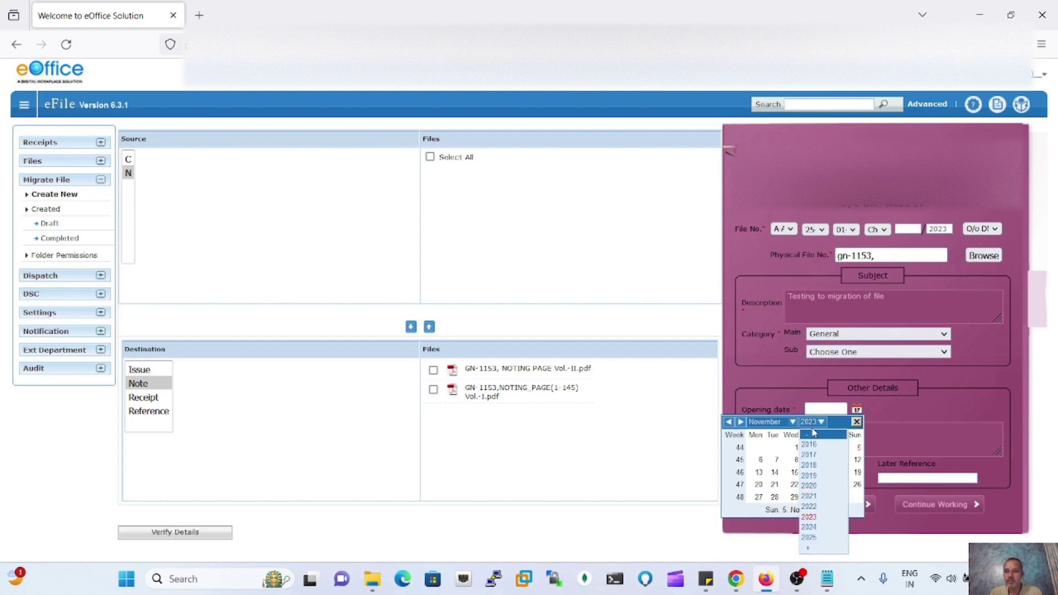
left_click(813, 435)
left_click(810, 446)
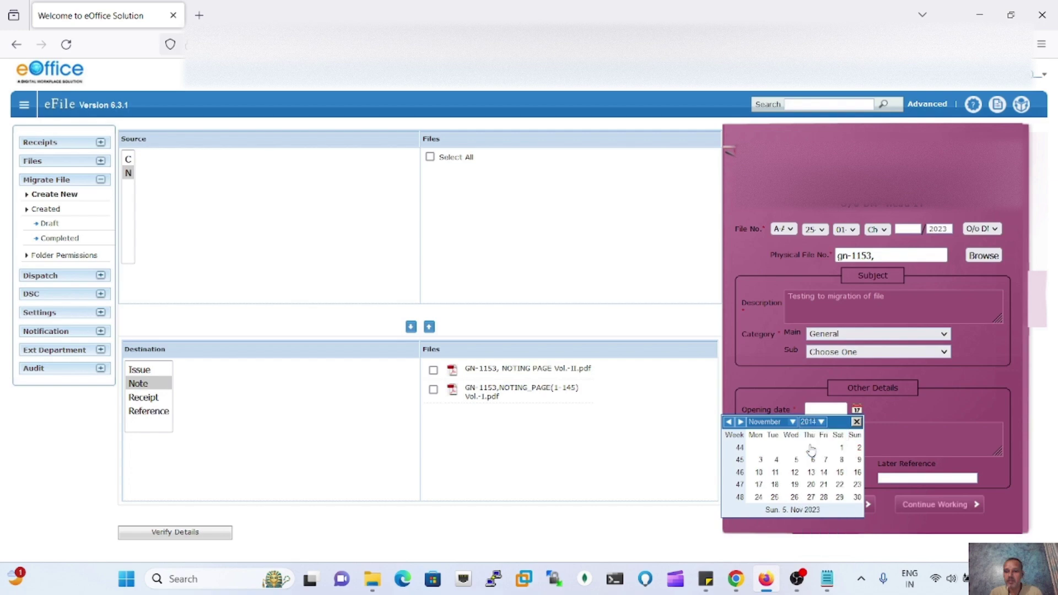
left_click(761, 460)
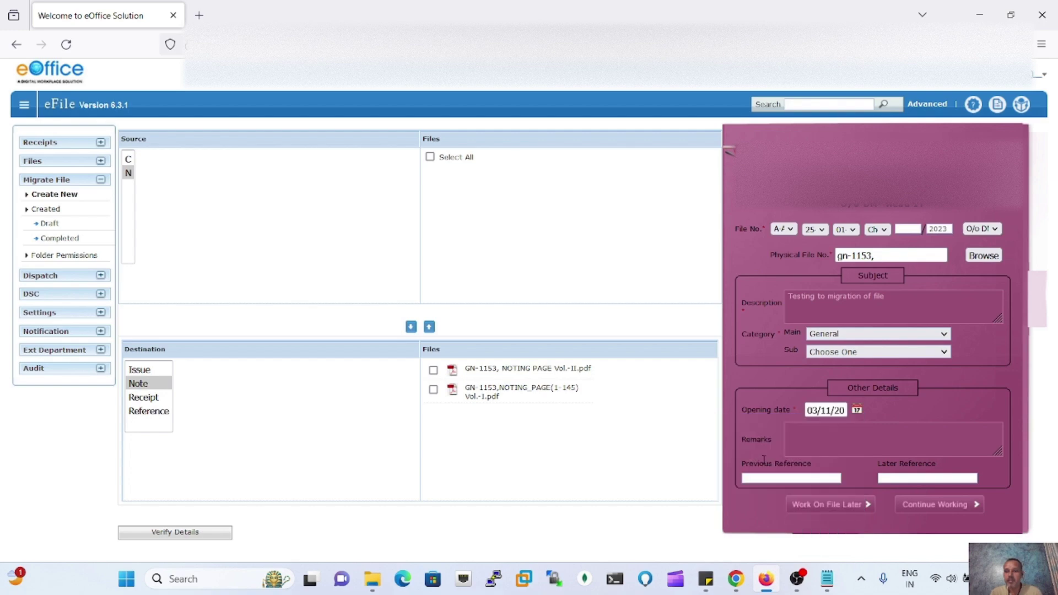
left_click(817, 435)
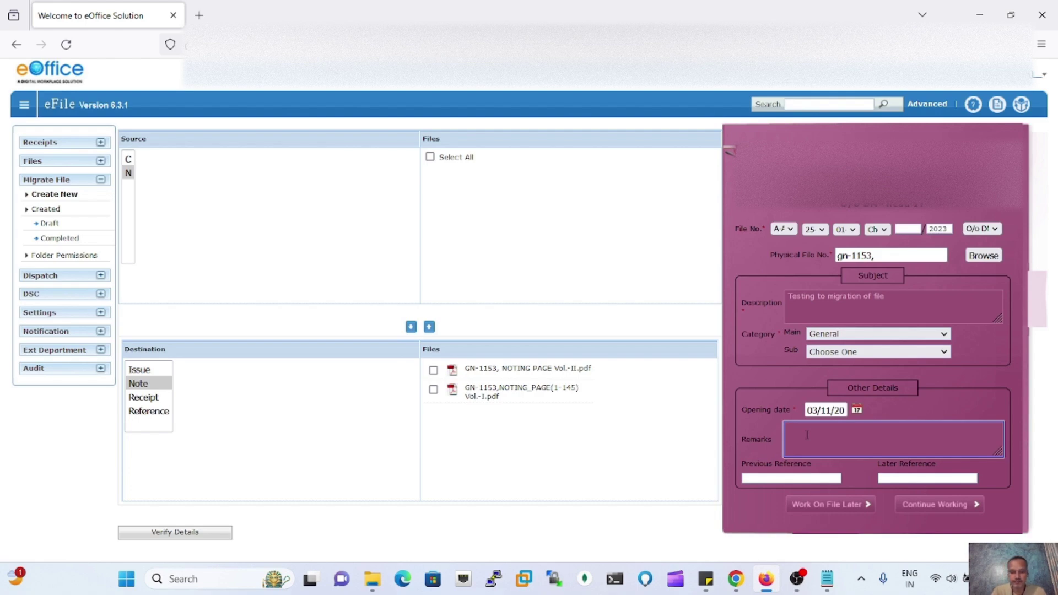
left_click(780, 478)
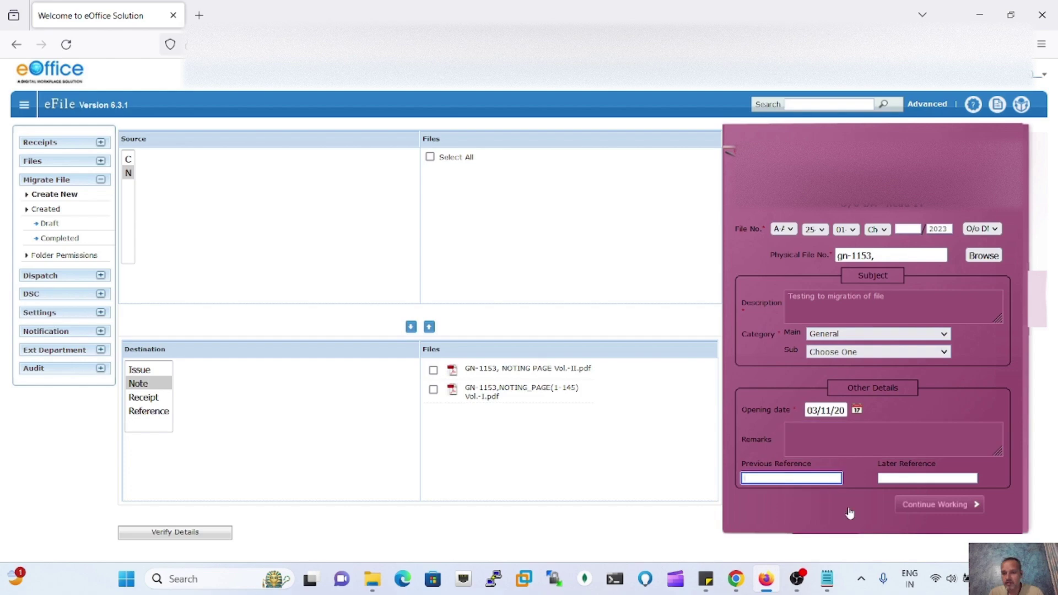